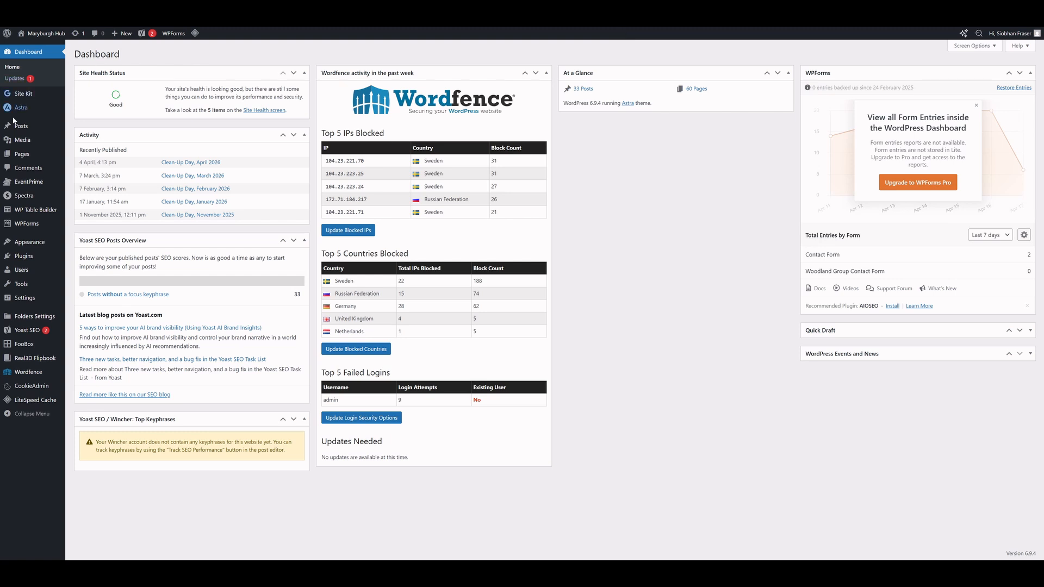
# Create a new post from the MCWG posts folder and title it "Our Introductory Post".
pyautogui.moveTo(21, 128)
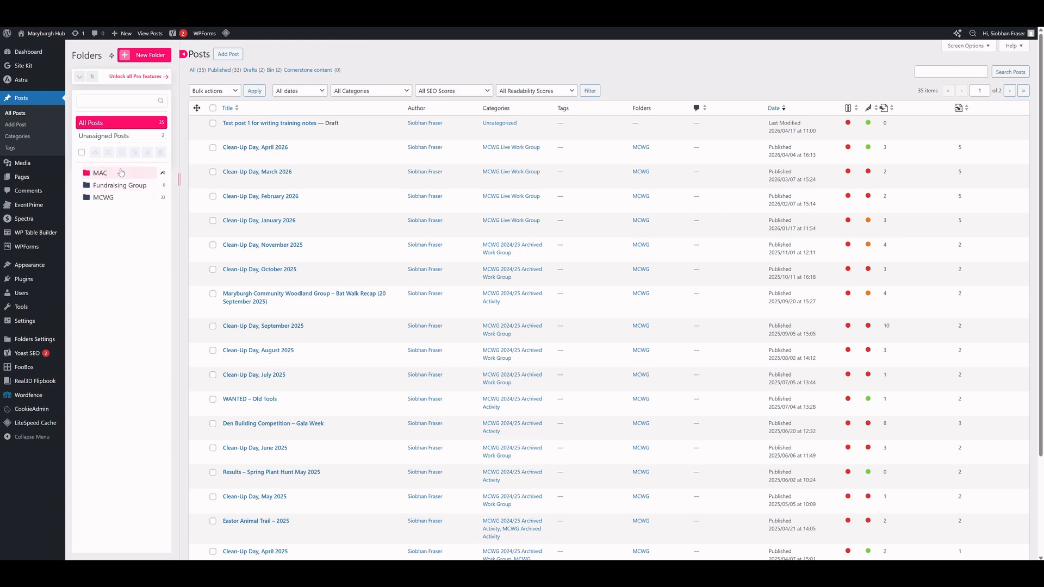
pyautogui.click(107, 198)
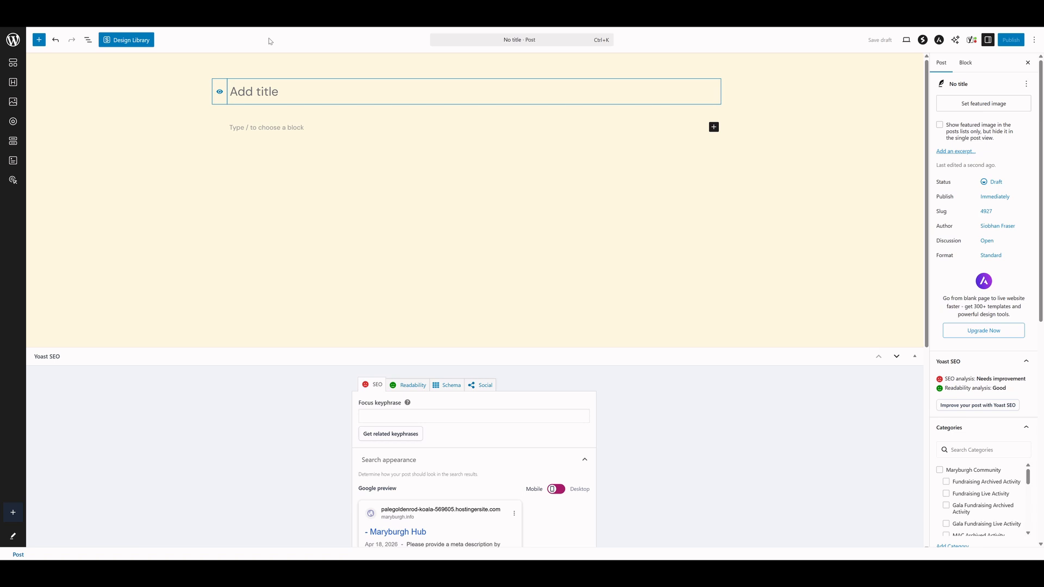
pyautogui.write('Our Introductory Post')
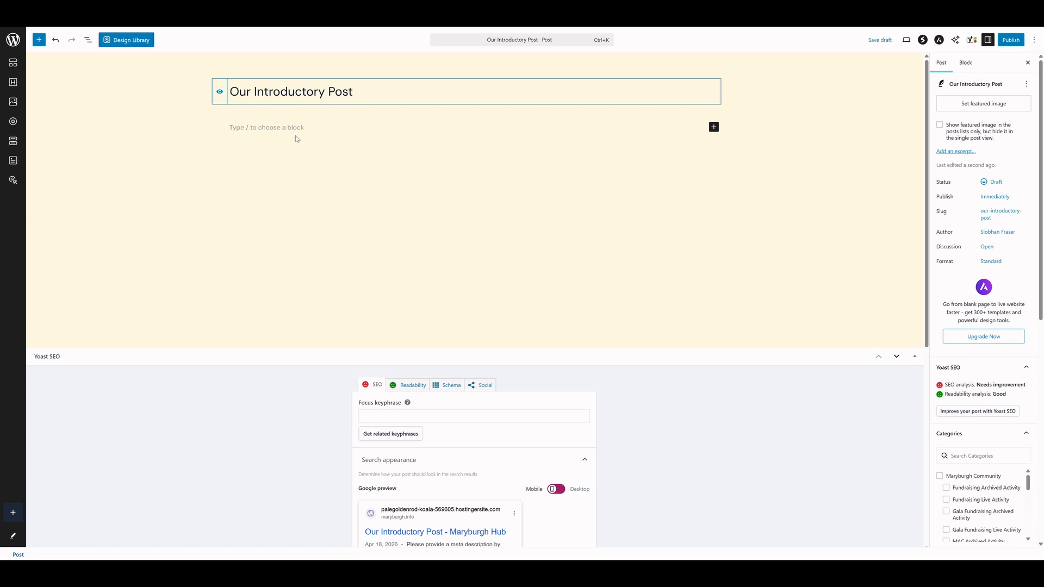
# Insert a Container block with the single-column layout below the post title.
pyautogui.click(233, 127)
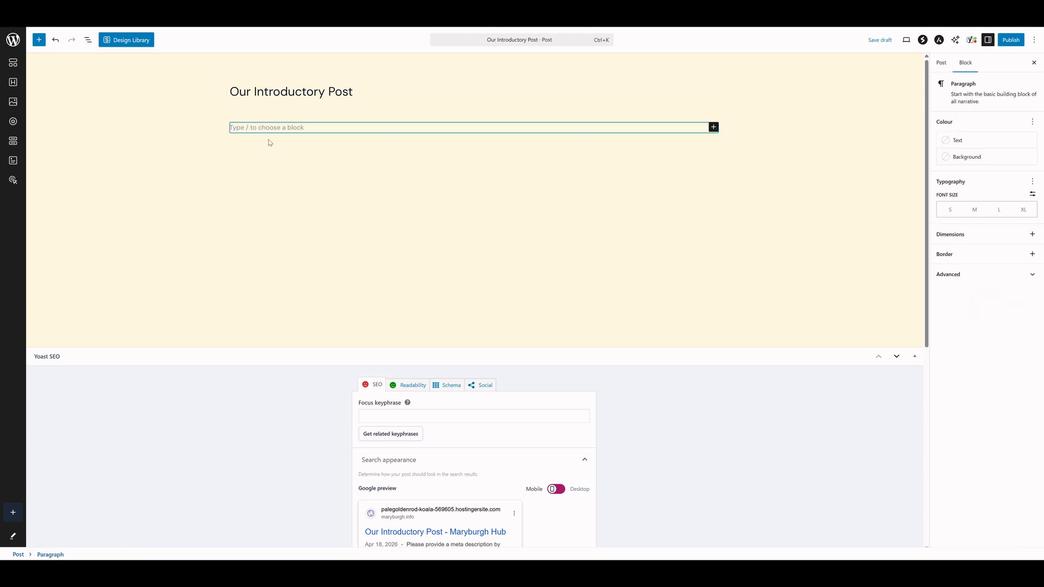
pyautogui.write('/')
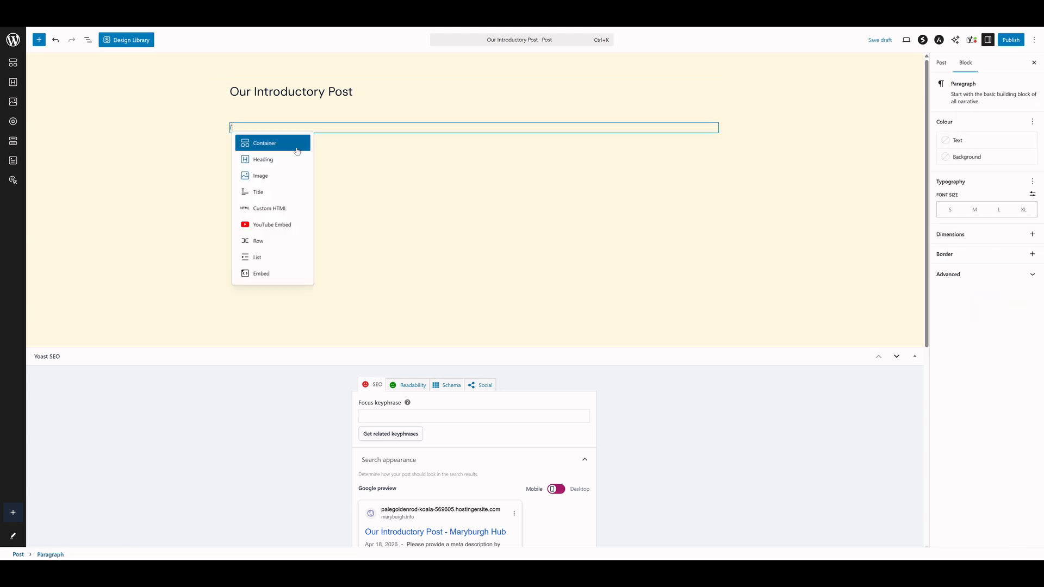
pyautogui.click(264, 145)
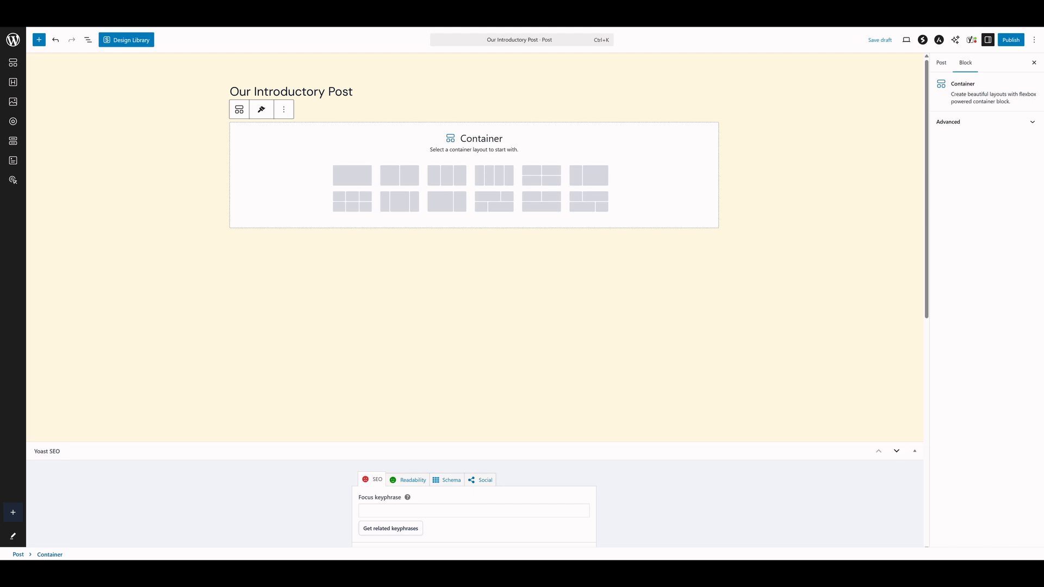
pyautogui.click(353, 179)
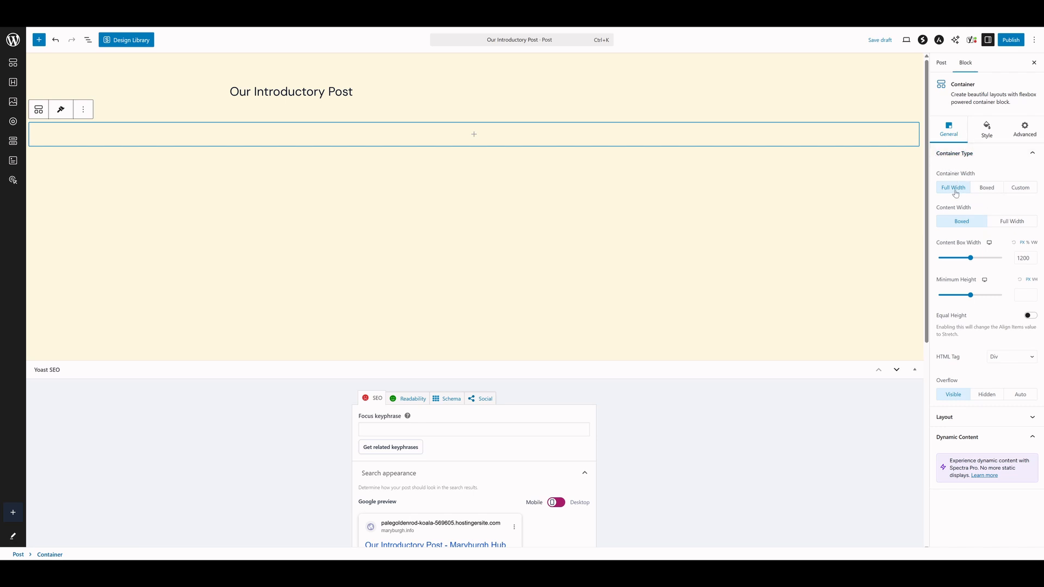
# Set the container's content width to Full Width and its minimum height to 500 px.
pyautogui.click(1012, 221)
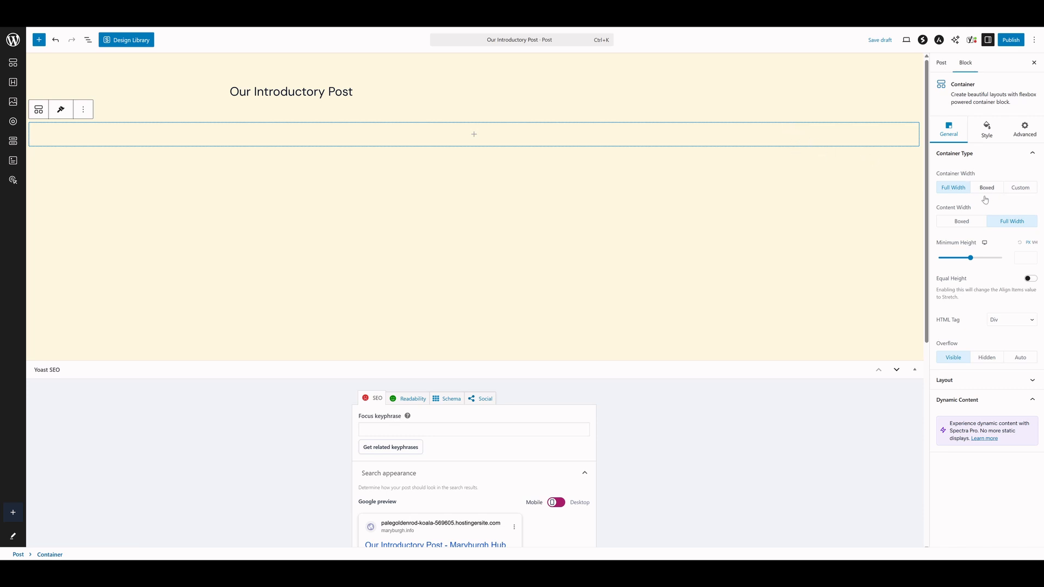
pyautogui.click(1021, 257)
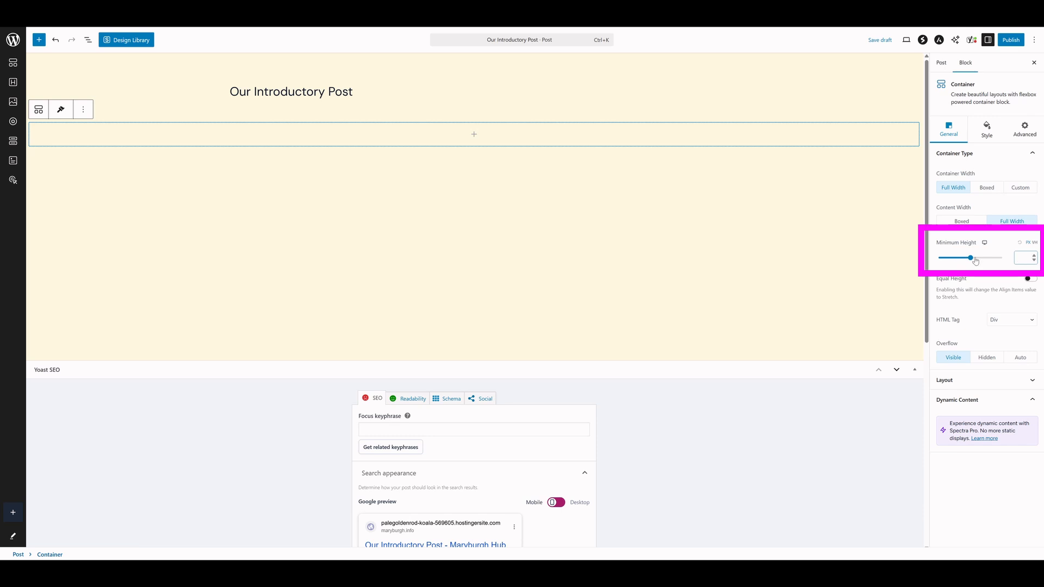
pyautogui.write('500')
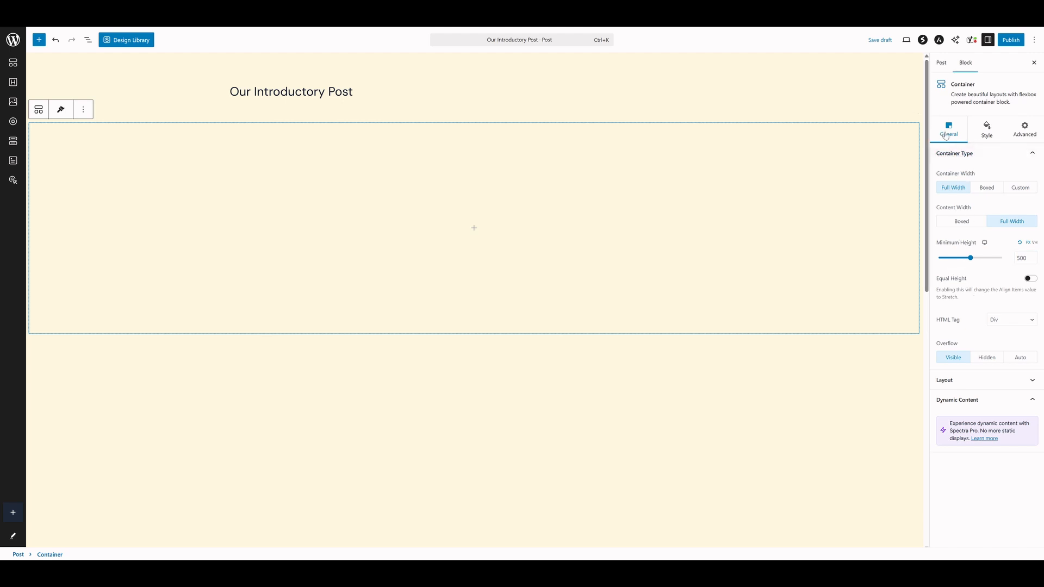
# Give the container an image background using Spring-Header-with-logo-Centered-1.jpg from the media library.
pyautogui.click(989, 133)
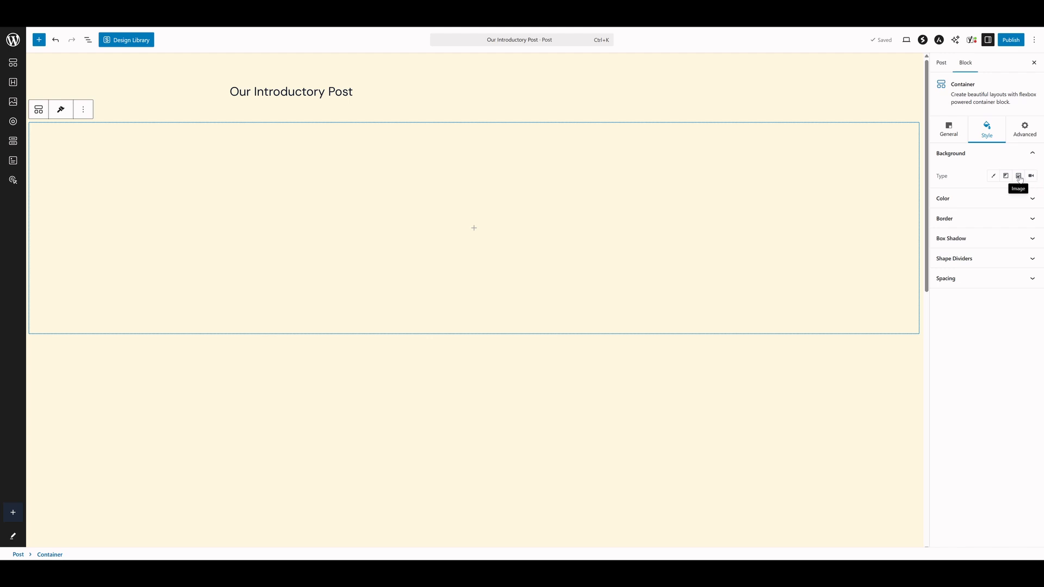
pyautogui.click(1019, 176)
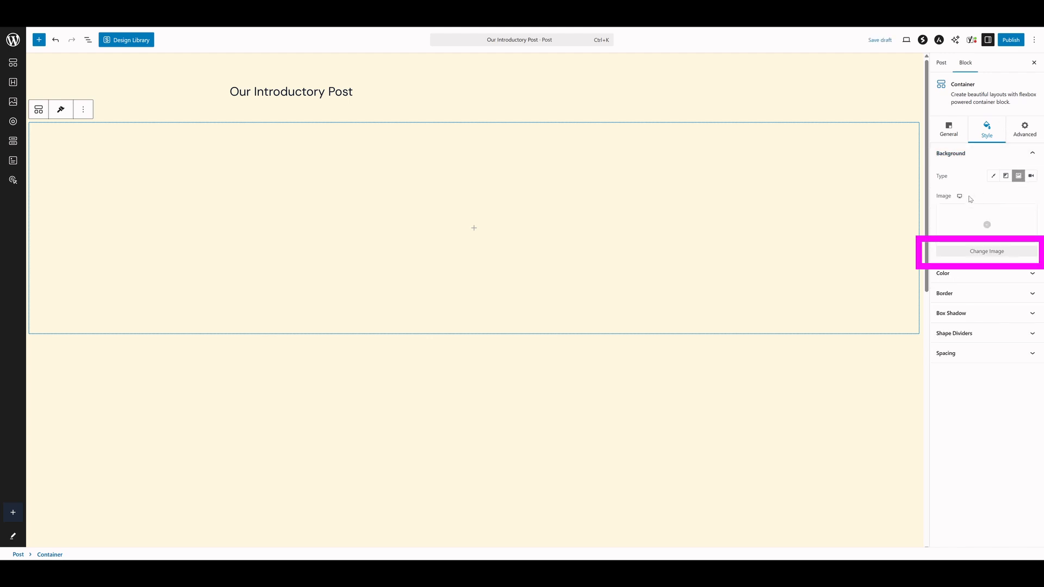
pyautogui.click(987, 252)
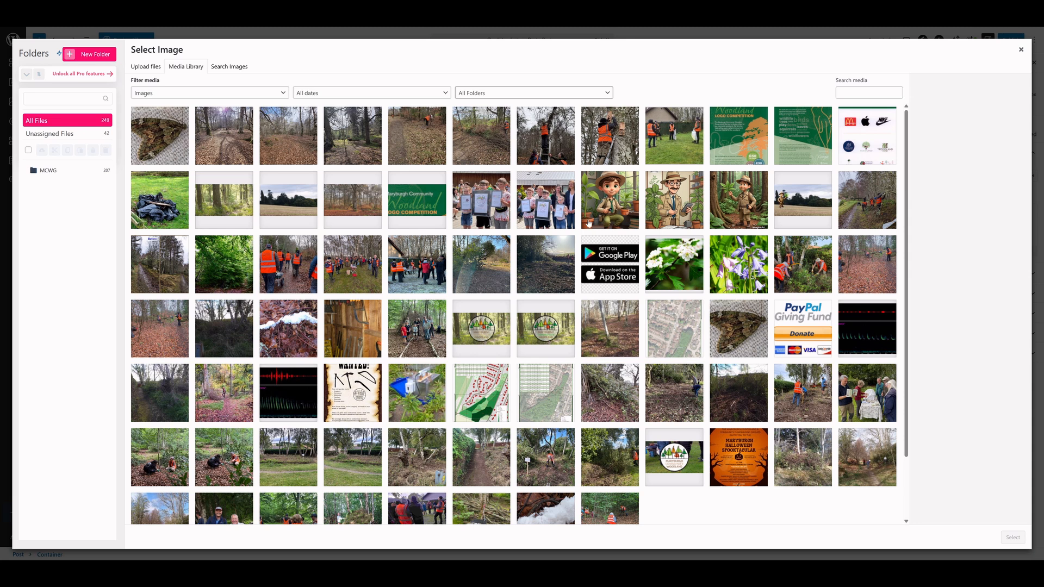
pyautogui.click(544, 331)
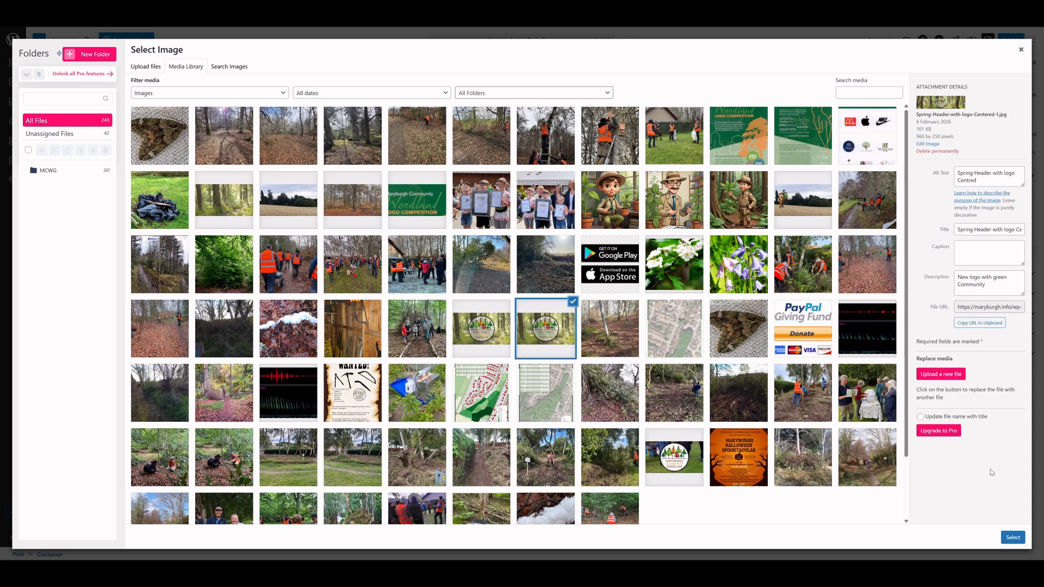
pyautogui.click(1013, 538)
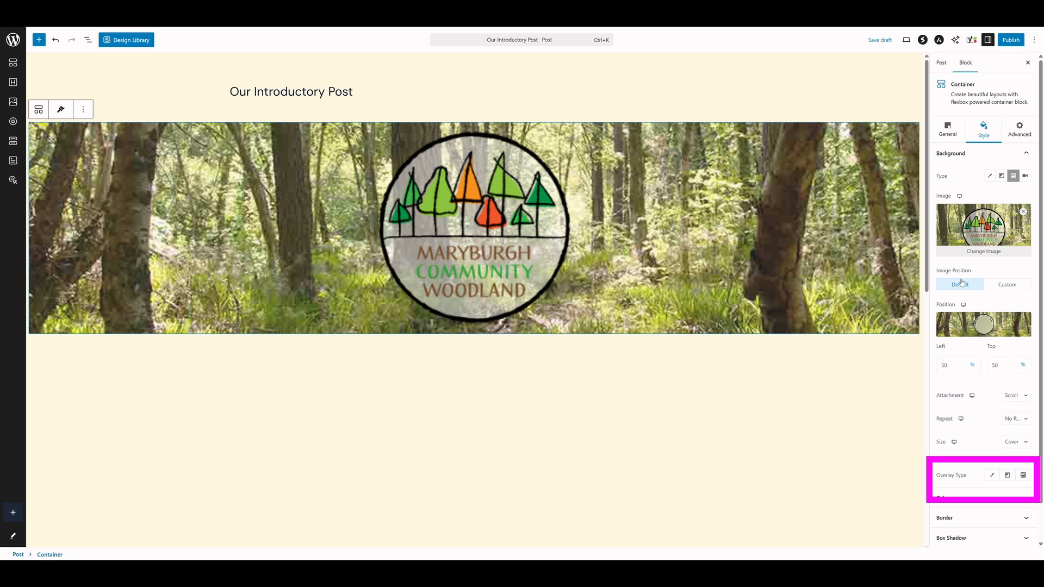
# Apply a colour overlay of #141006 to the container's background image with an opacity of 0.7.
pyautogui.click(993, 477)
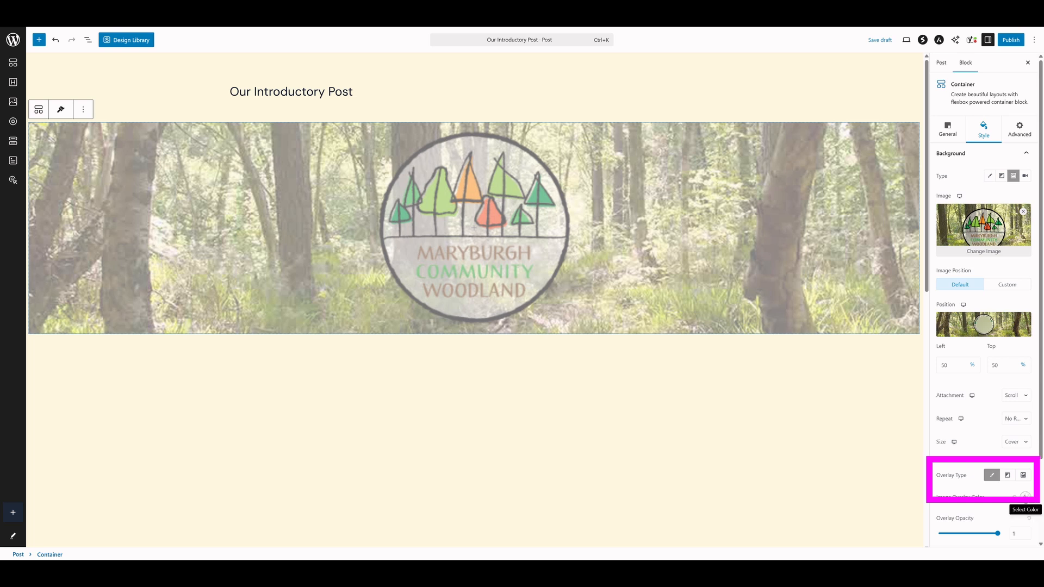
pyautogui.click(1025, 497)
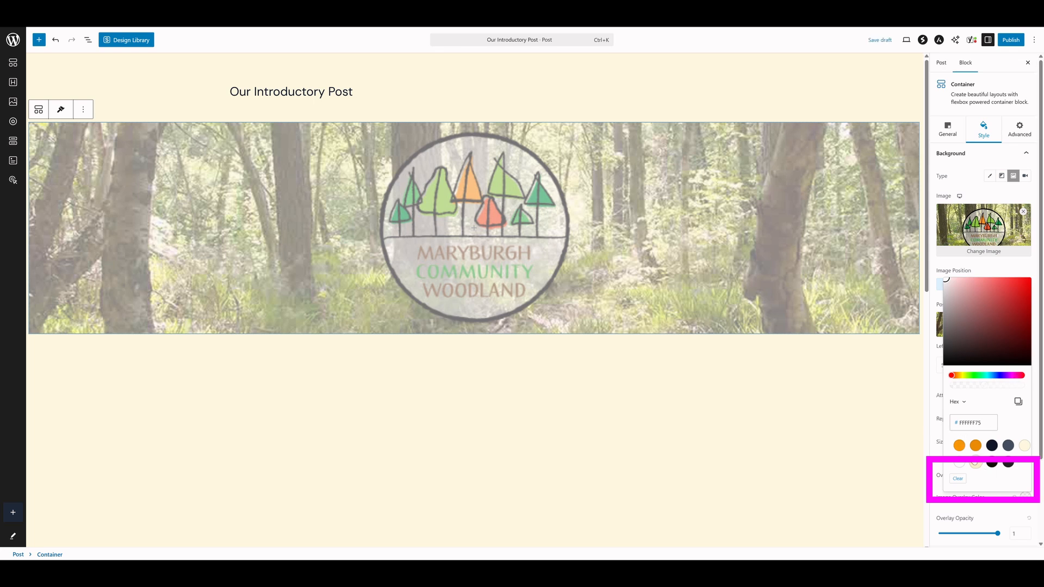
pyautogui.click(992, 462)
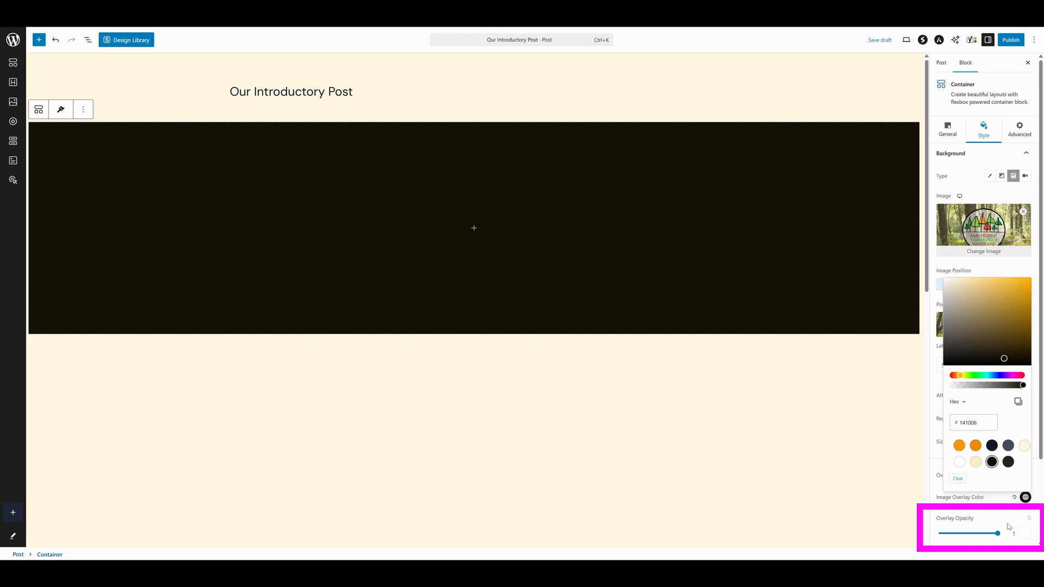
pyautogui.click(989, 511)
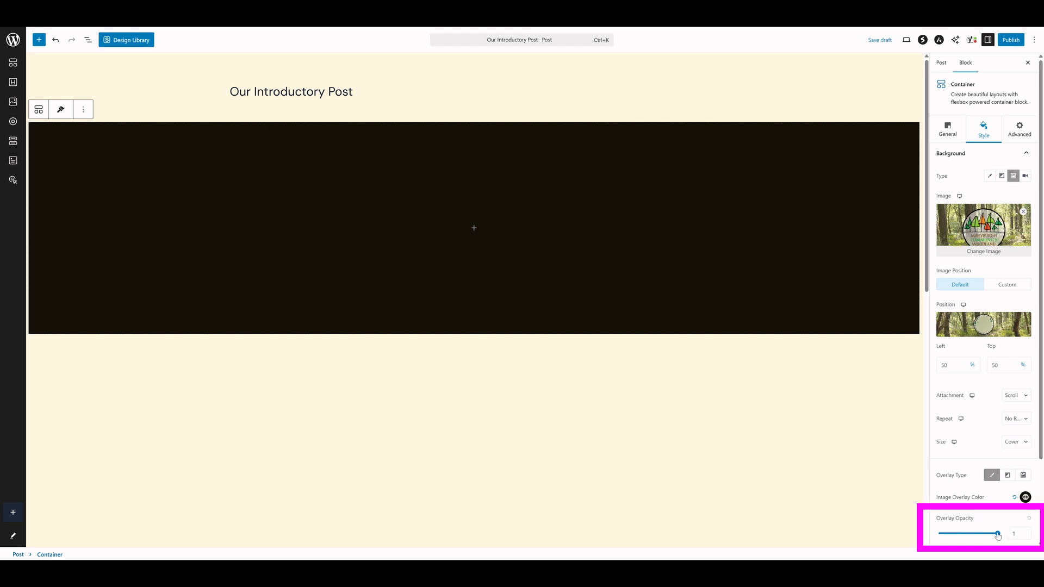
pyautogui.moveTo(998, 536); pyautogui.dragTo(980, 534)
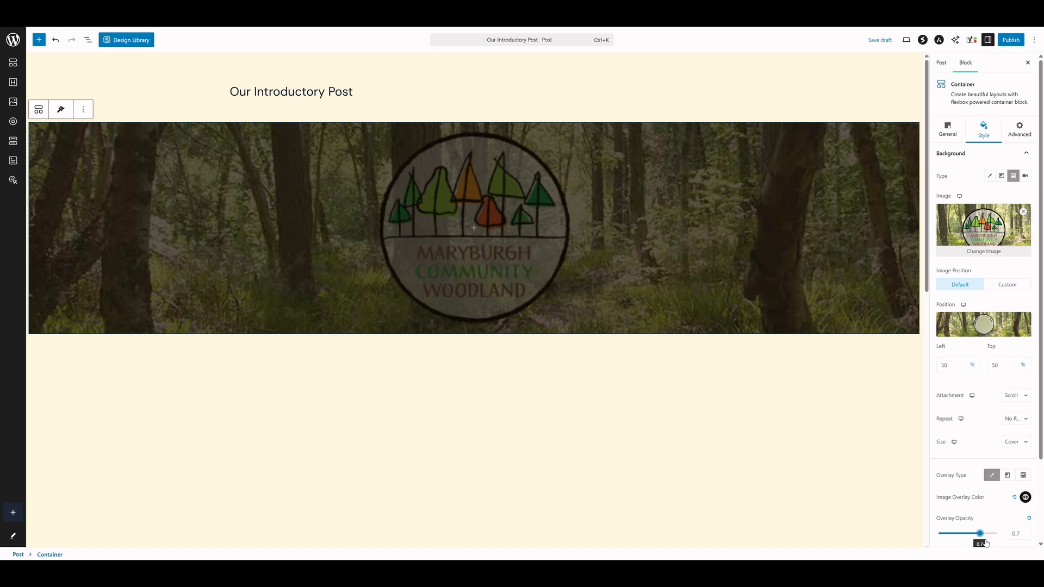
# Insert a Title block inside the container and centre its text.
pyautogui.click(38, 41)
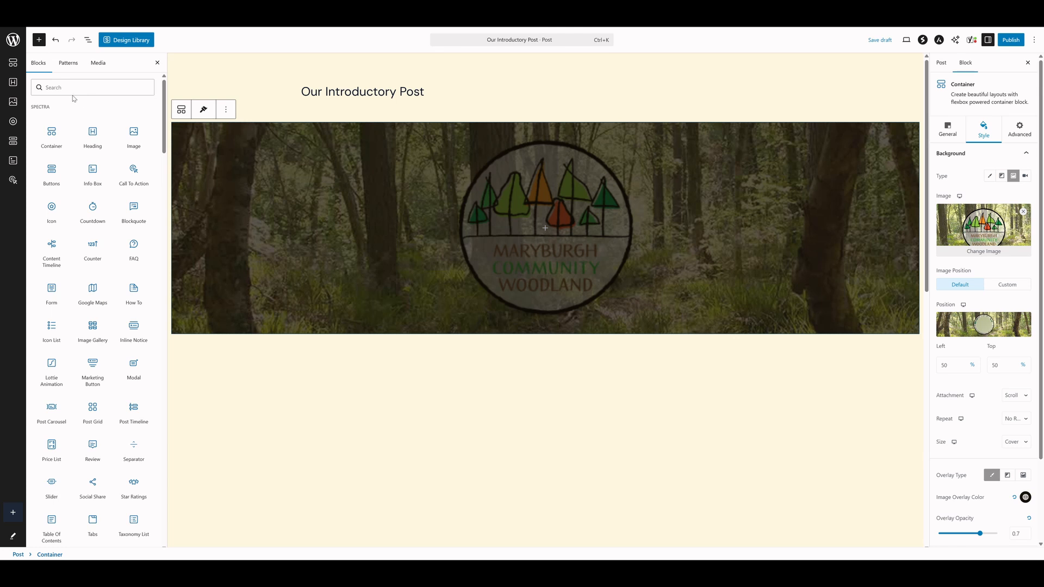
pyautogui.click(51, 87)
pyautogui.write('title')
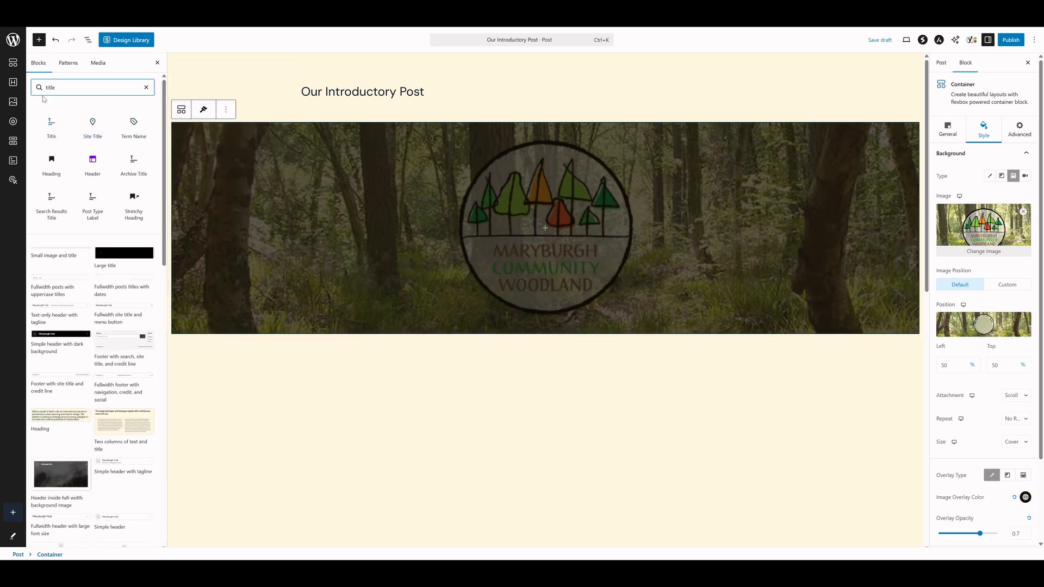
pyautogui.moveTo(50, 111)
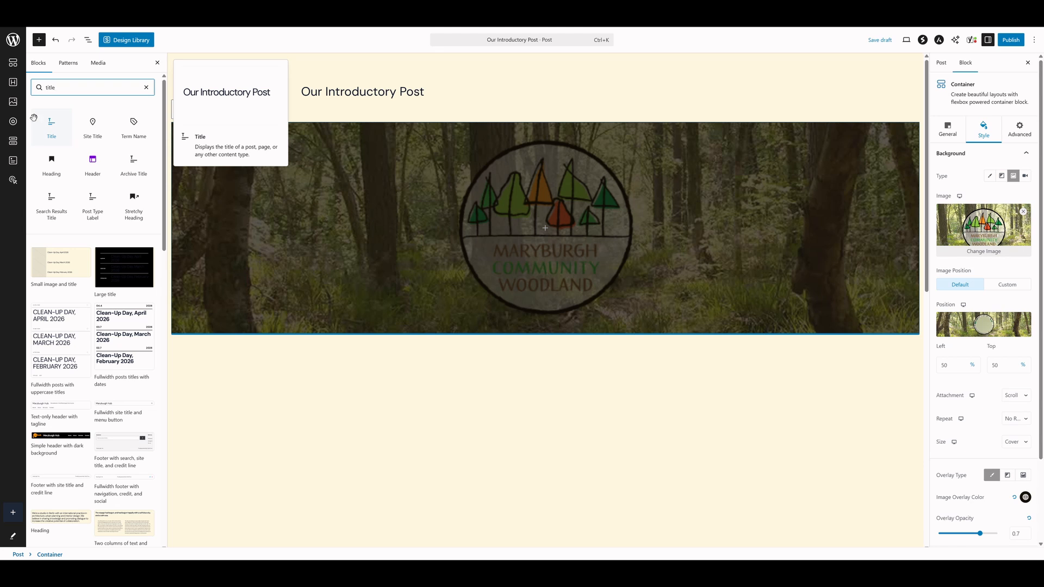
pyautogui.moveTo(48, 123); pyautogui.dragTo(503, 232)
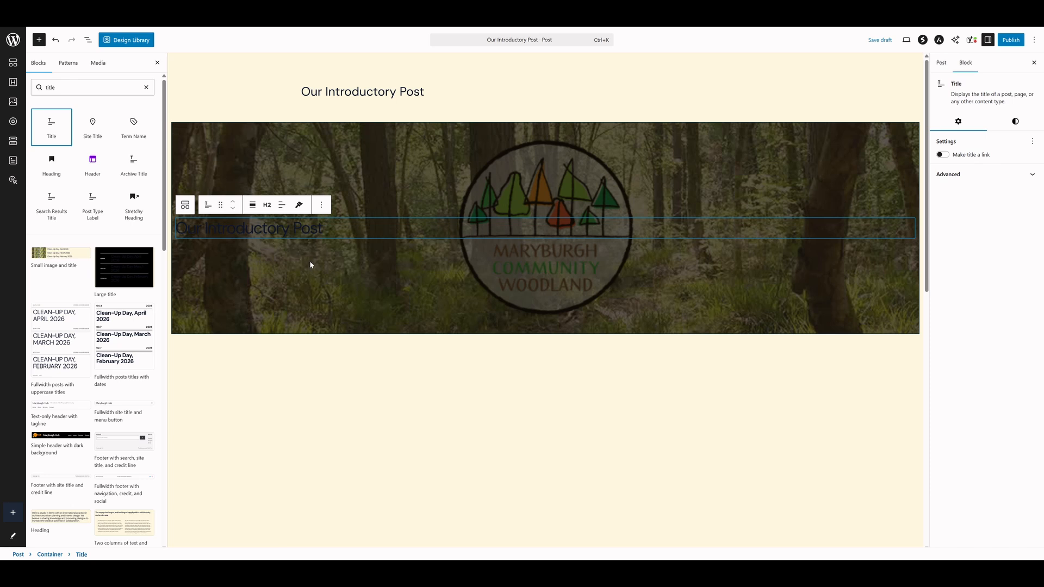
pyautogui.click(282, 207)
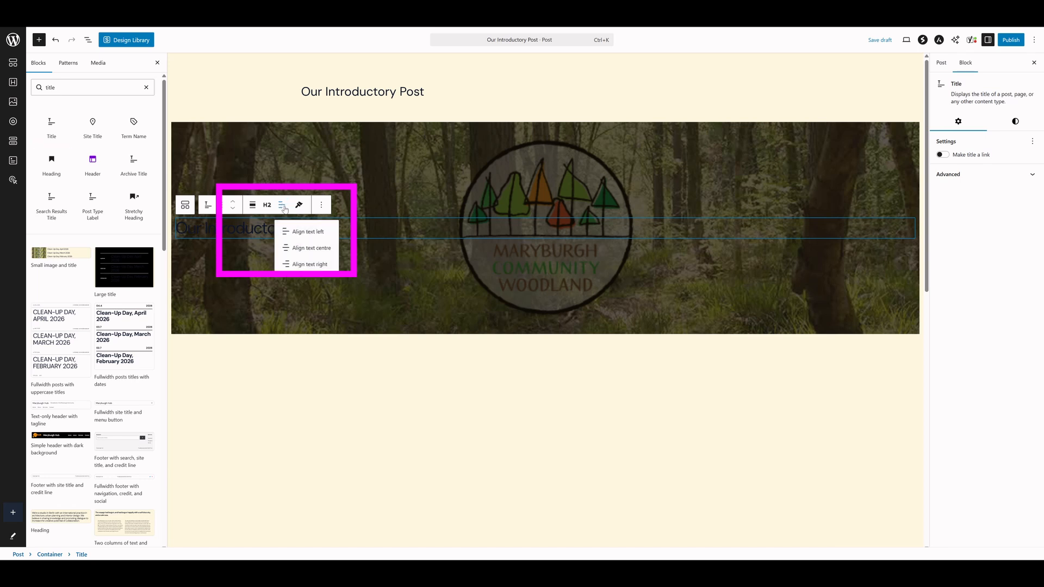
pyautogui.click(311, 250)
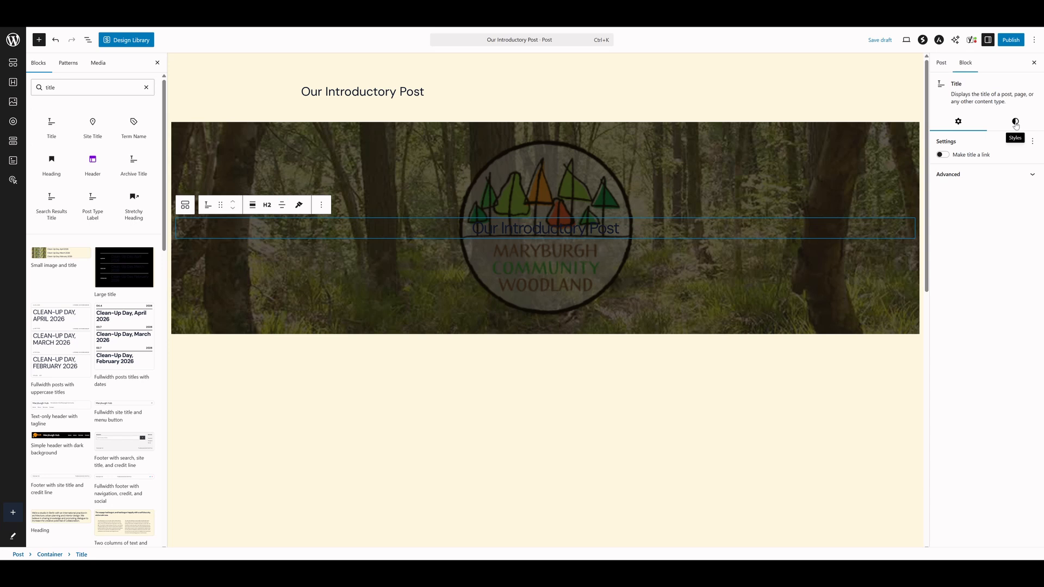
# Set the banner title's text colour to the orange theme colour Color 1 and save the draft.
pyautogui.click(1016, 126)
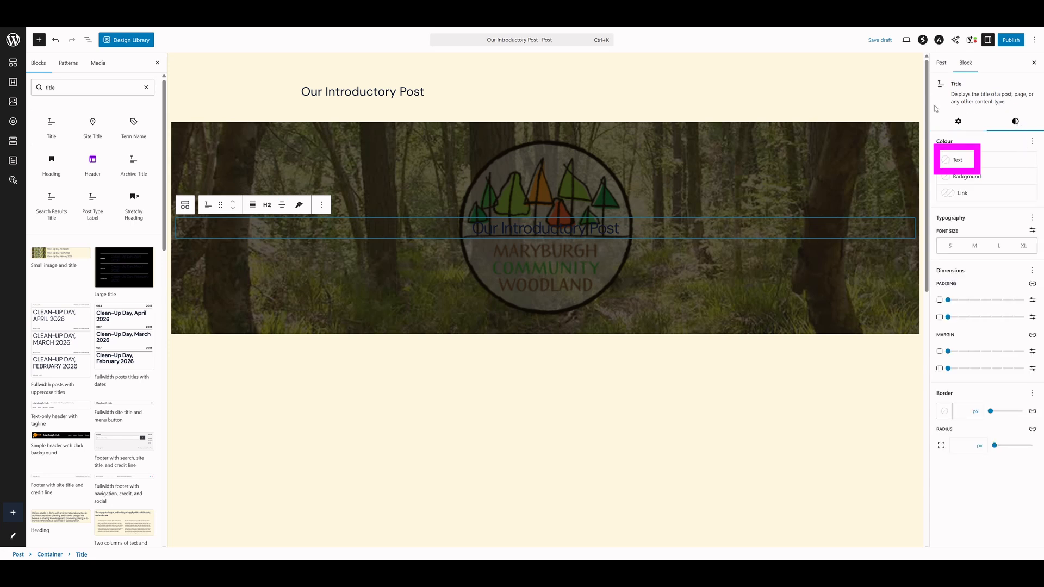
pyautogui.click(953, 166)
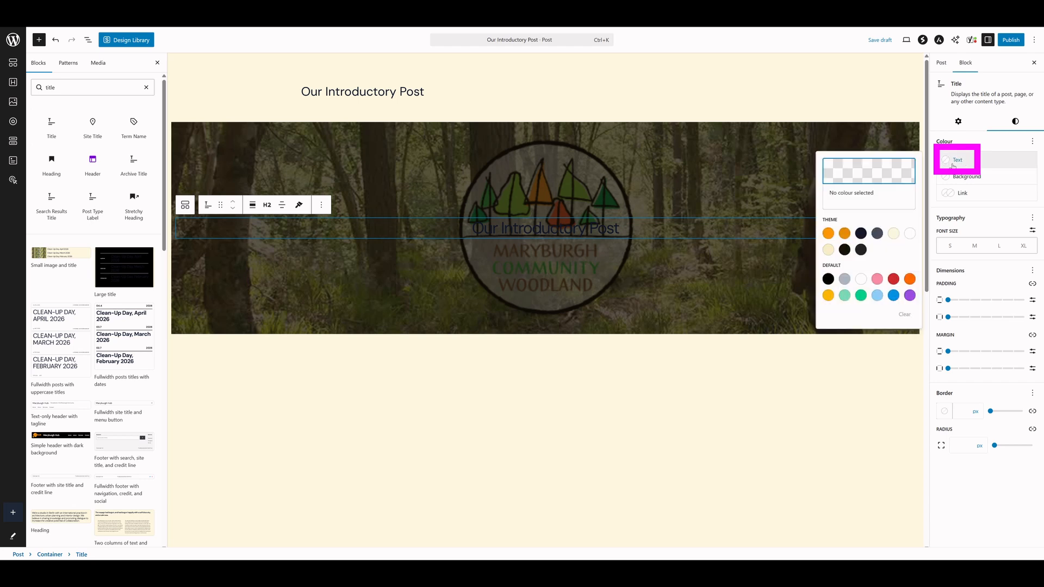
pyautogui.click(829, 234)
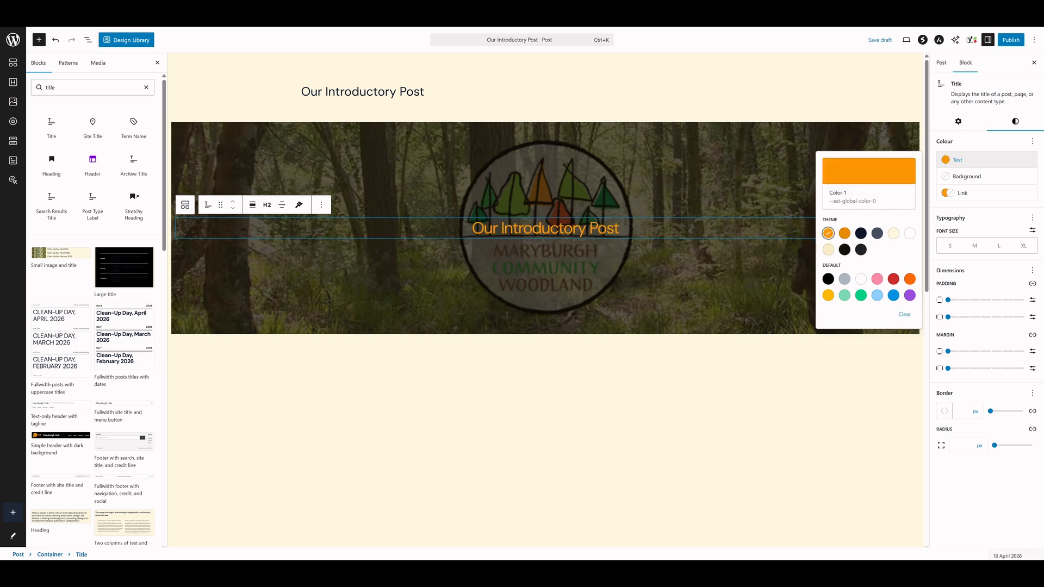
pyautogui.click(902, 420)
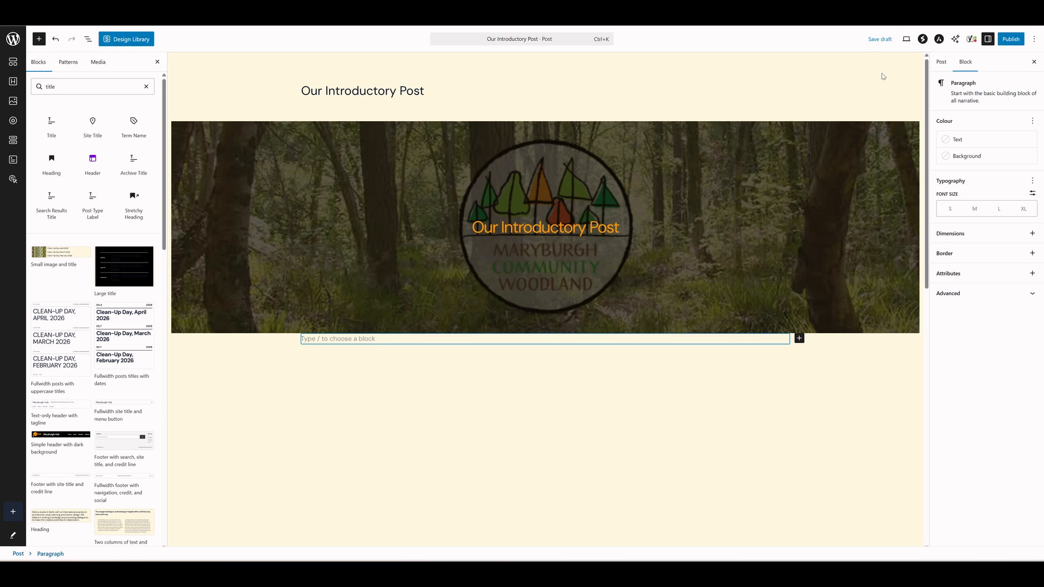
pyautogui.click(874, 43)
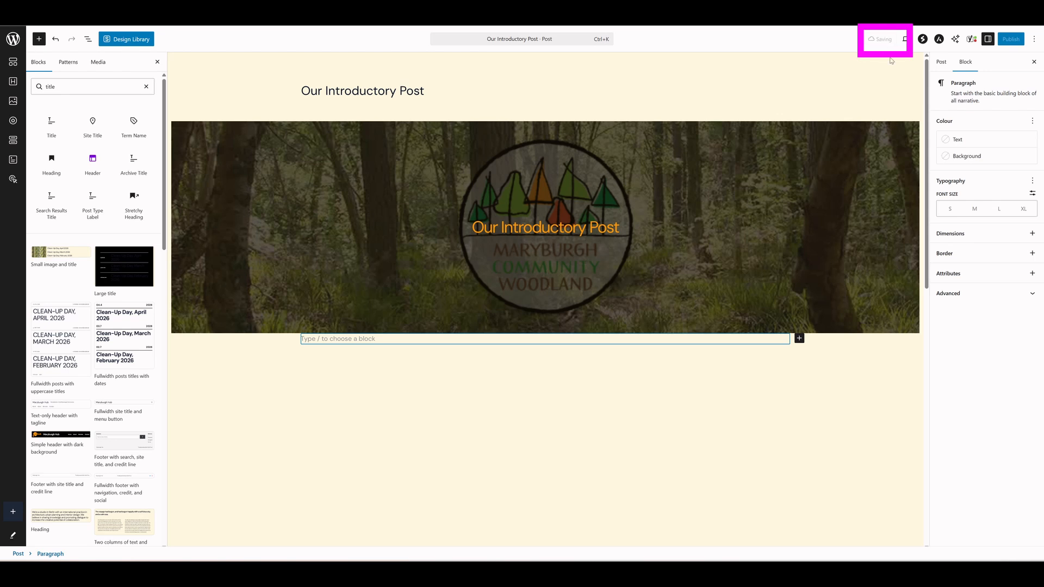